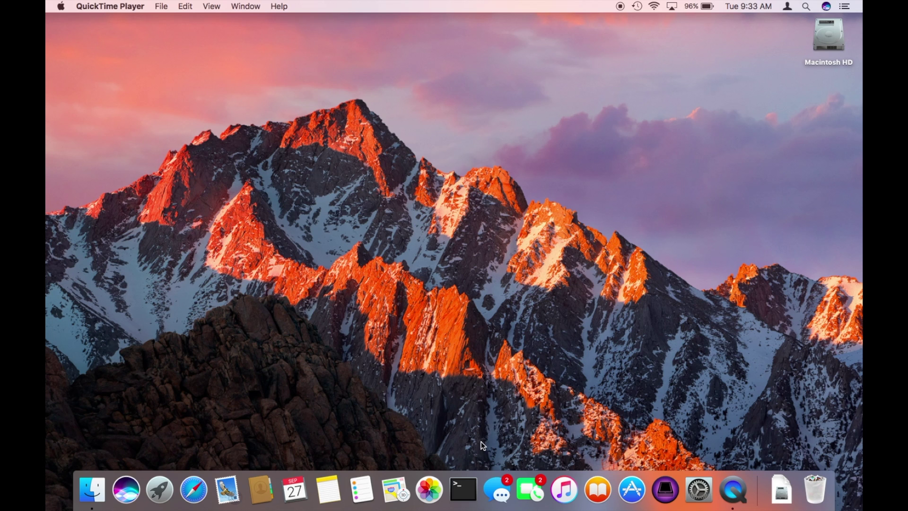
Open Terminal and a Macintosh HD Finder window, moving the drive window to the right.
click(467, 486)
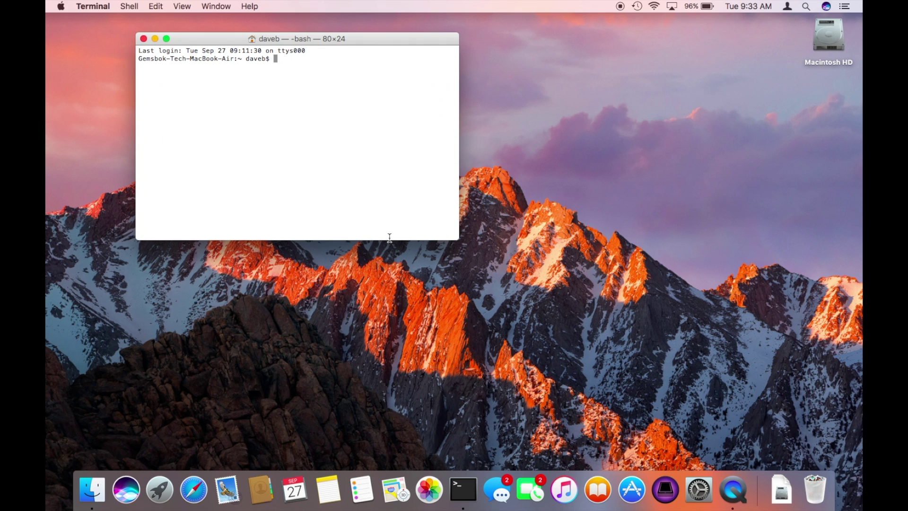
click(820, 38)
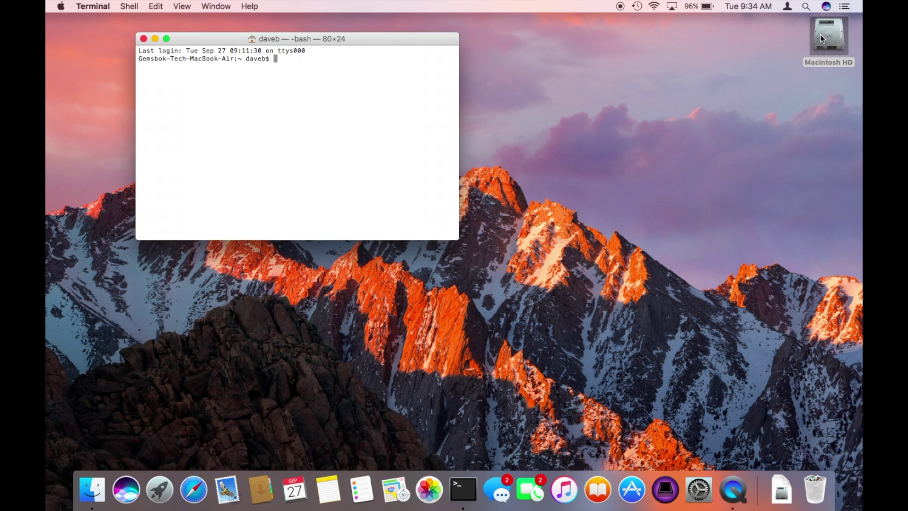
double_click(820, 38)
drag(505, 70, 671, 83)
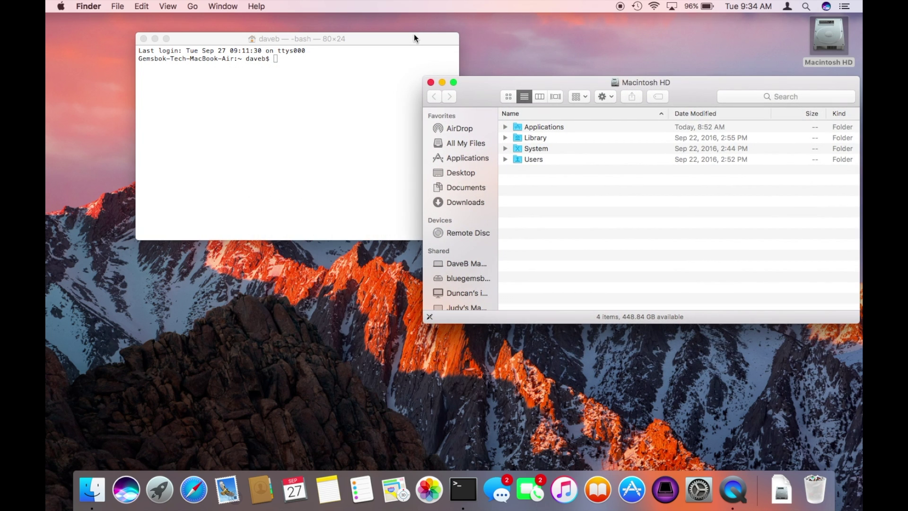
Move the Terminal shell to the drive's root directory with cd /.
click(415, 38)
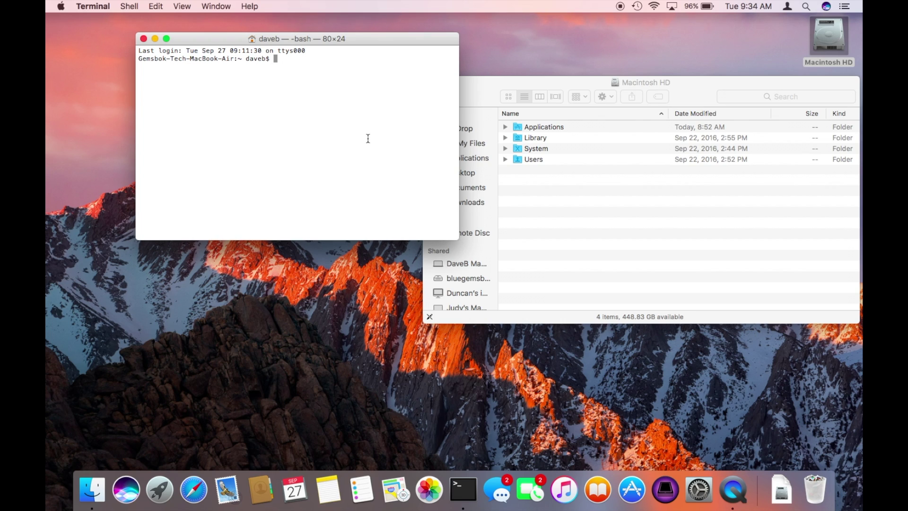
text(cd /)
key(Return)
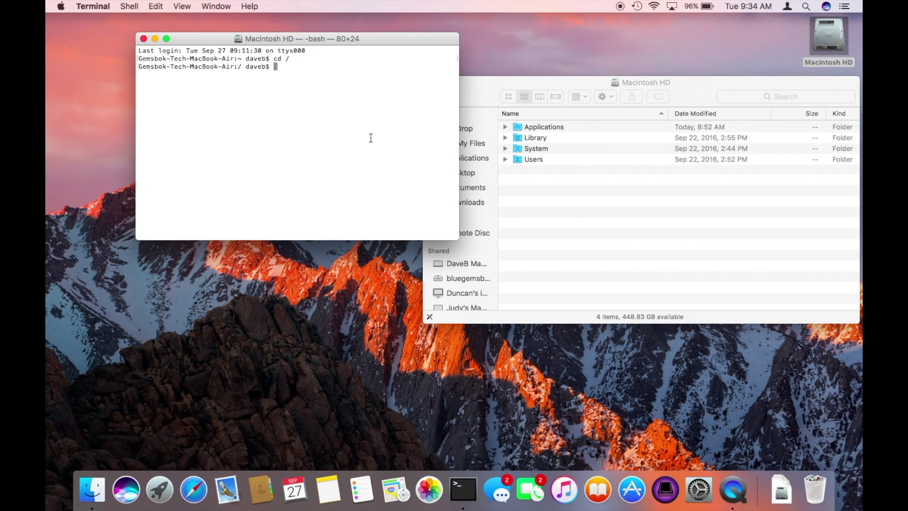
click(569, 195)
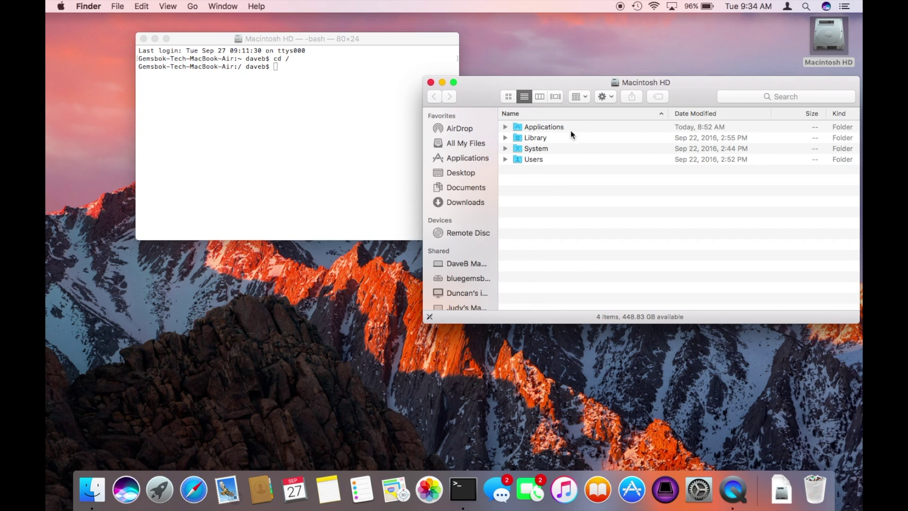
List the root's full contents with ls -la and enlarge Terminal to show the whole listing.
click(300, 137)
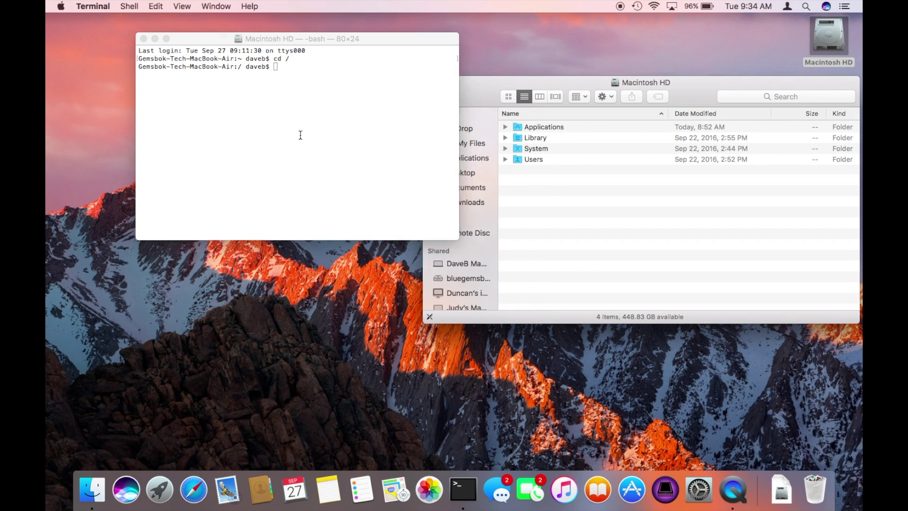
text(ls -la)
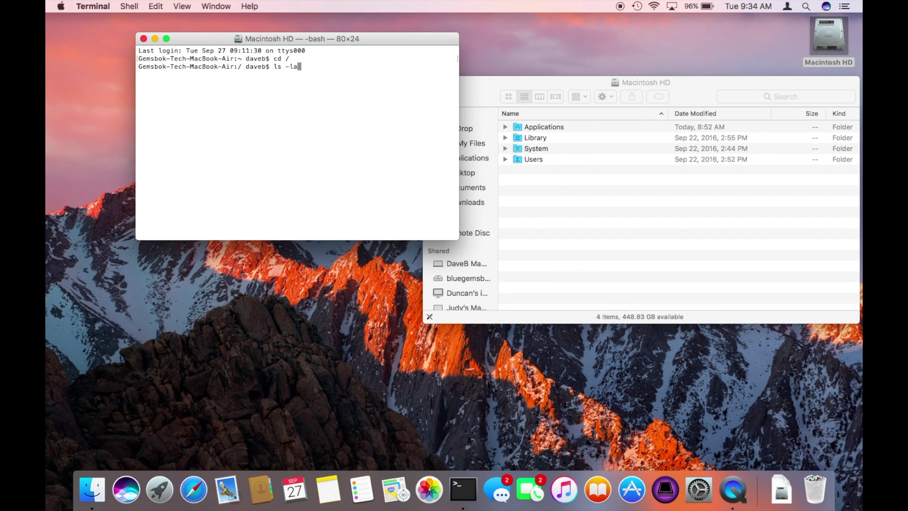
key(Return)
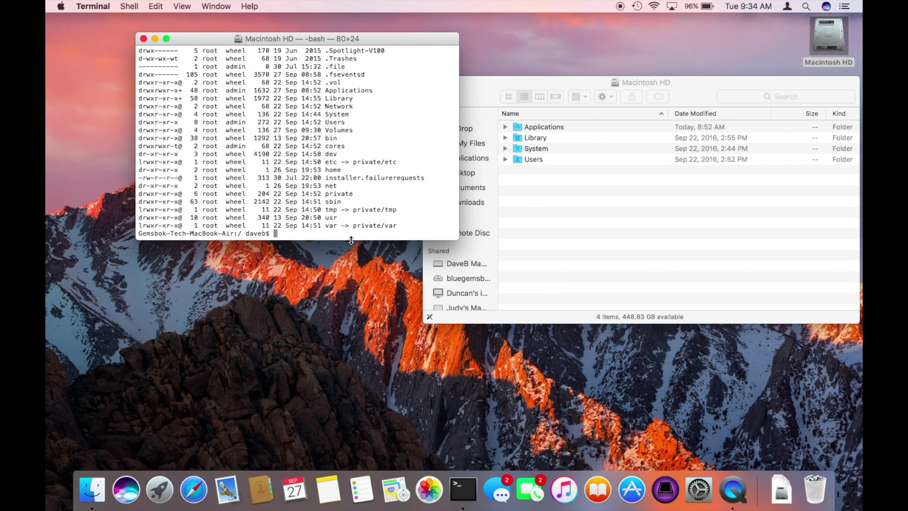
drag(351, 240, 358, 402)
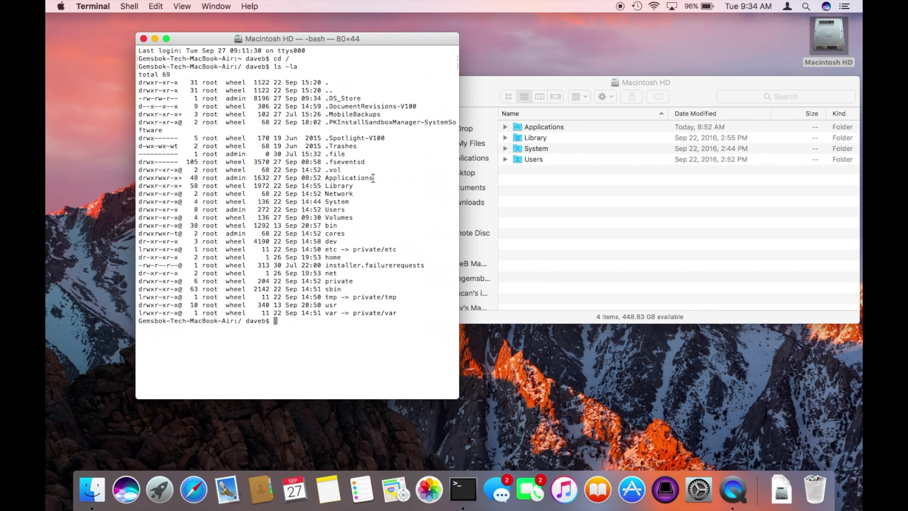
drag(372, 178, 326, 179)
click(332, 327)
Try mkdir TEST at the root and note the Permission denied error.
text(mkdir TEST)
key(Return)
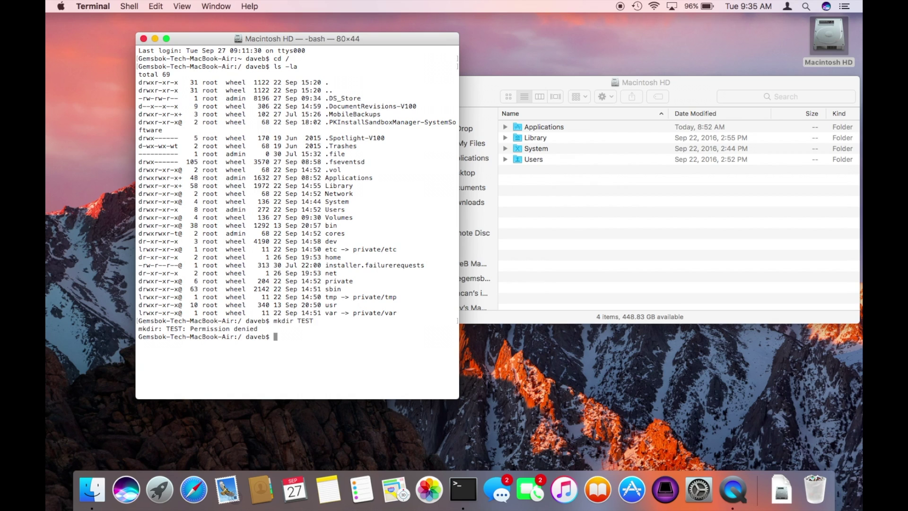
drag(192, 328, 258, 328)
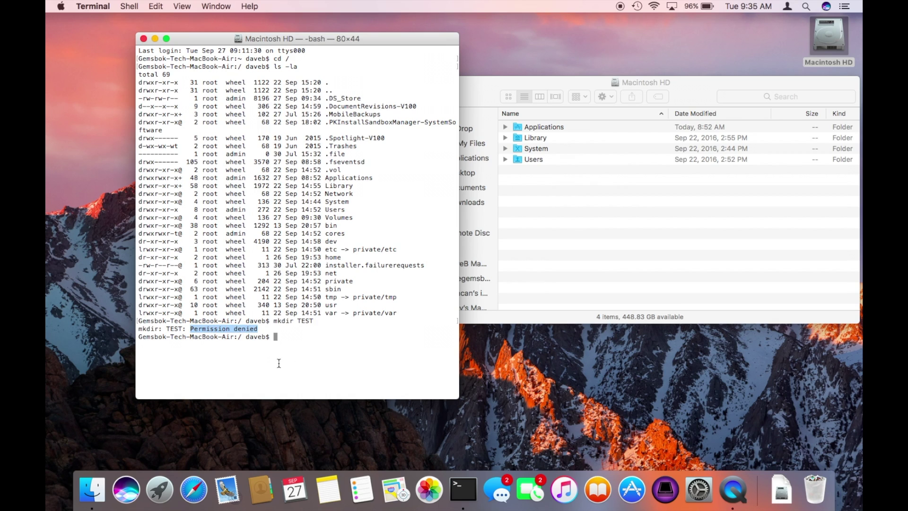
click(308, 350)
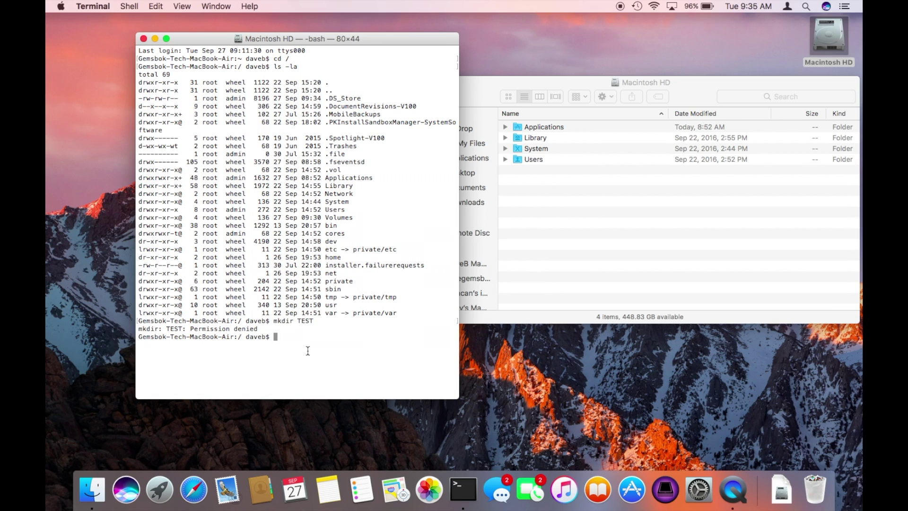
Create the TEST folder with sudo mkdir TEST, authorising with the admin password.
text(sudo mkdir TEST)
key(Return)
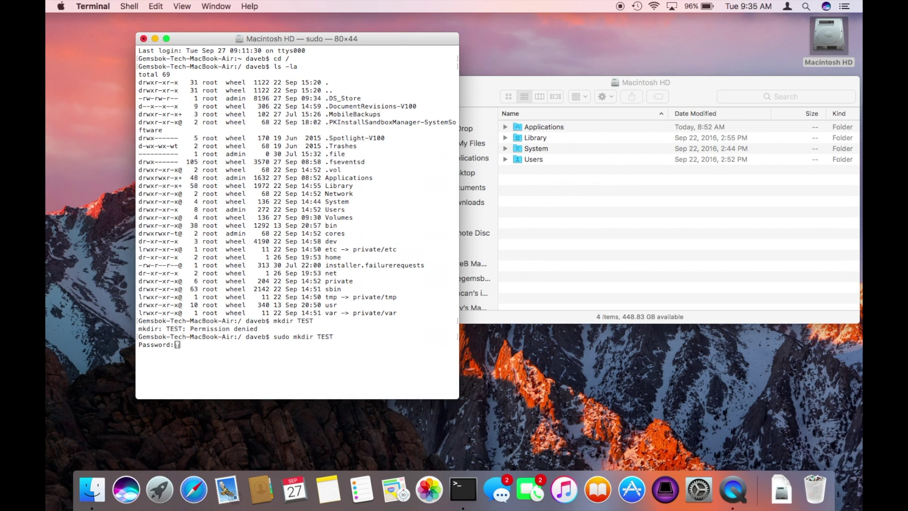
key(Return)
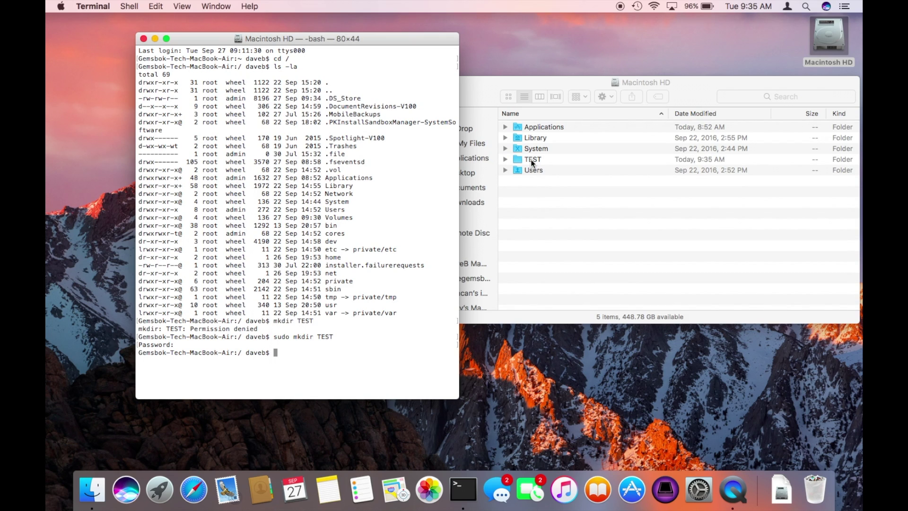
click(518, 158)
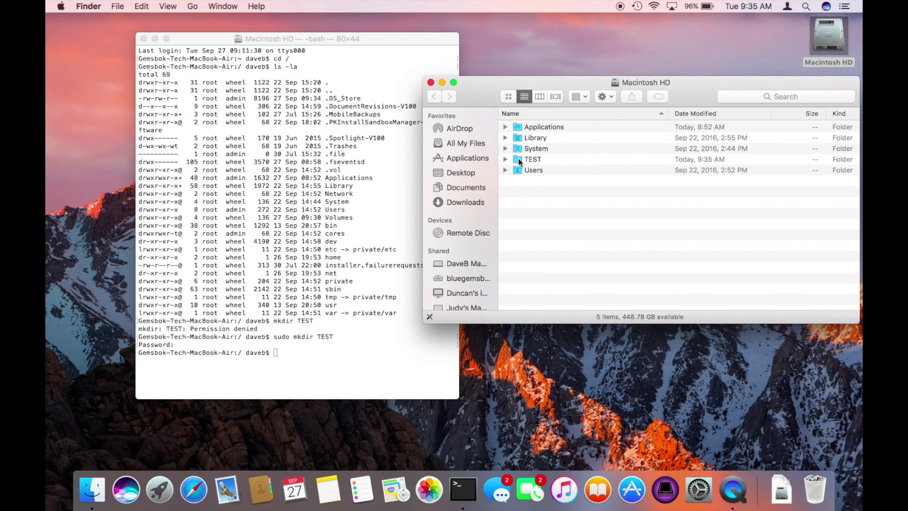
Delete the TEST folder from Macintosh HD with the admin password, then quit Terminal.
click(518, 158)
key(super+BackSpace)
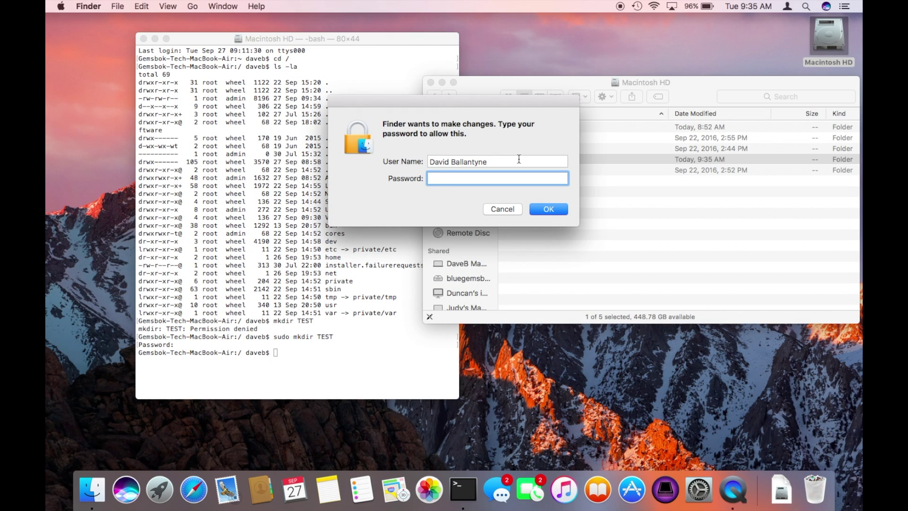
text(********)
key(Return)
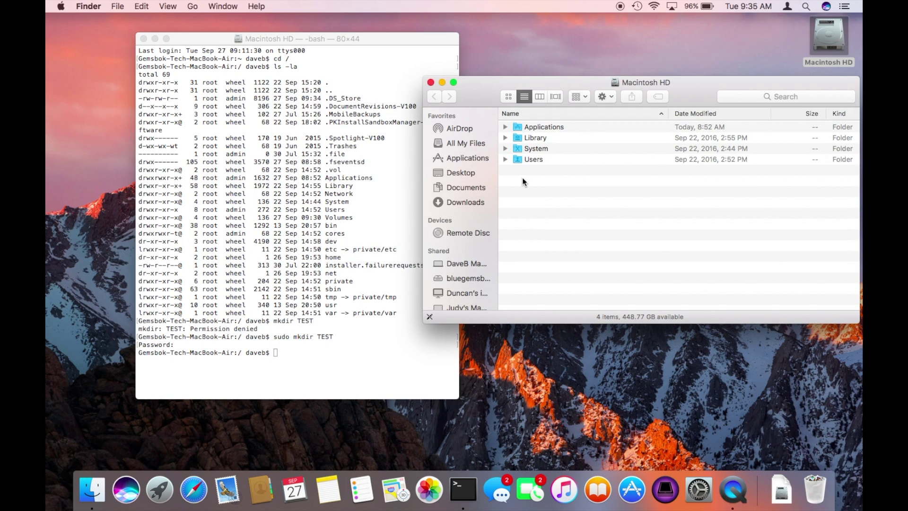
click(317, 360)
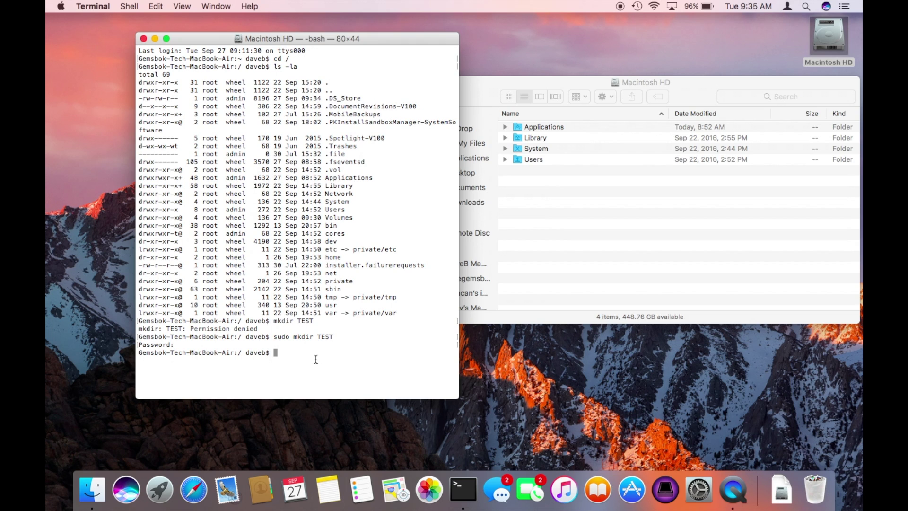
key(super+q)
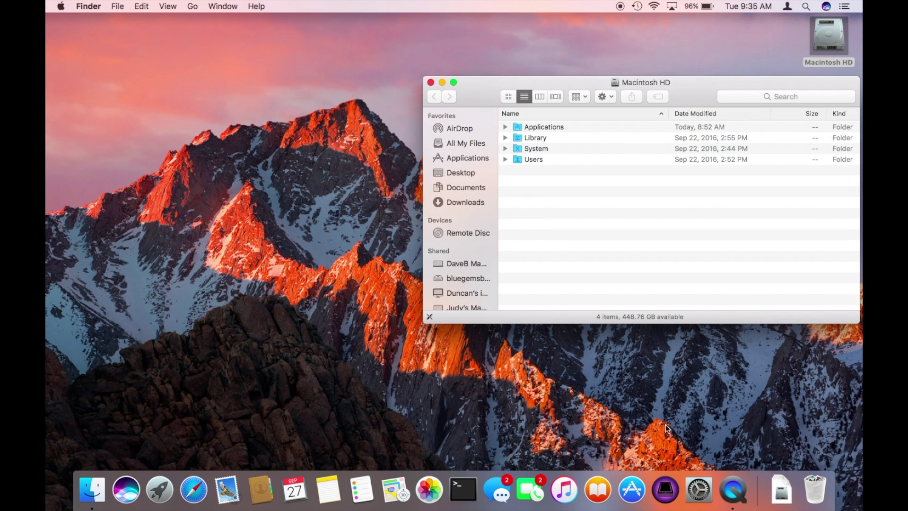
Unlock Users & Groups with the admin password and start joining a network account server in Login Options.
click(699, 491)
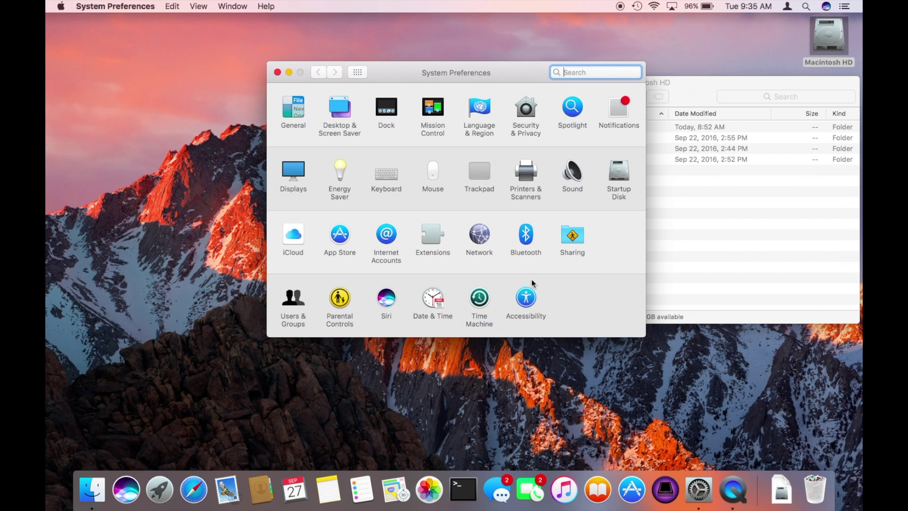
click(291, 307)
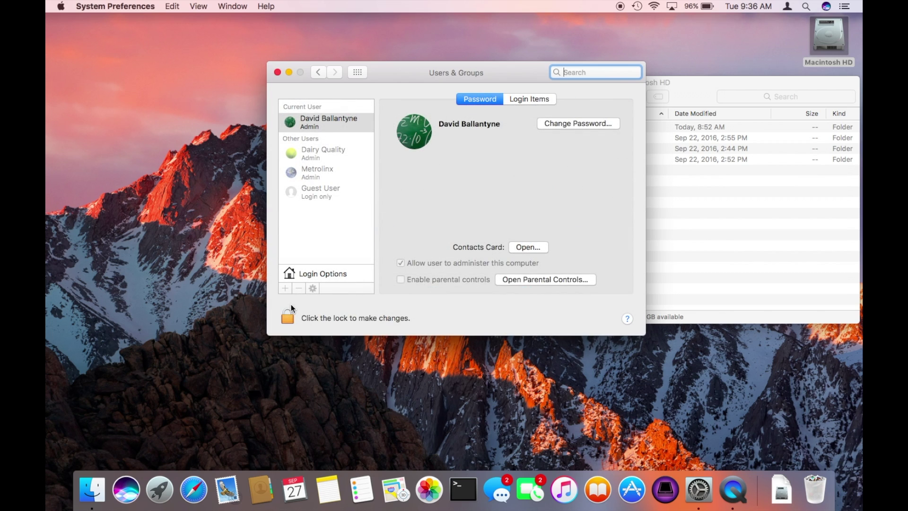
click(287, 317)
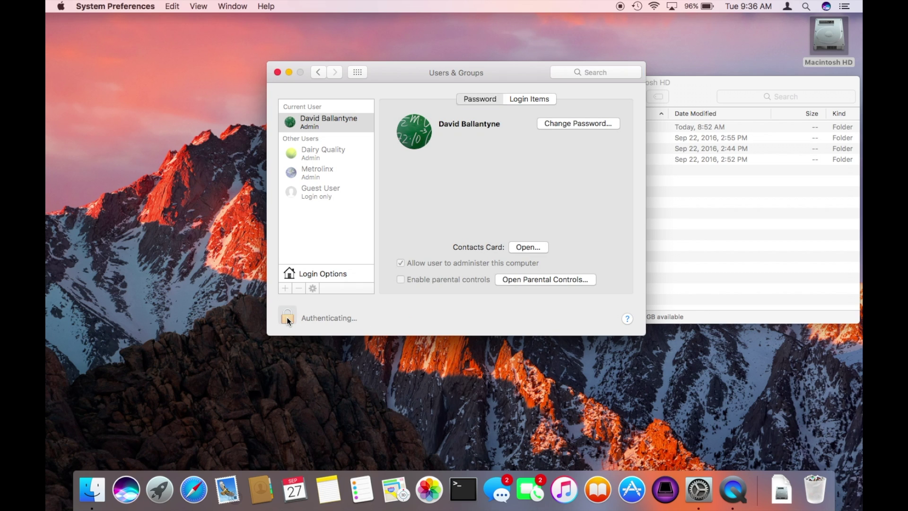
text(•••••••)
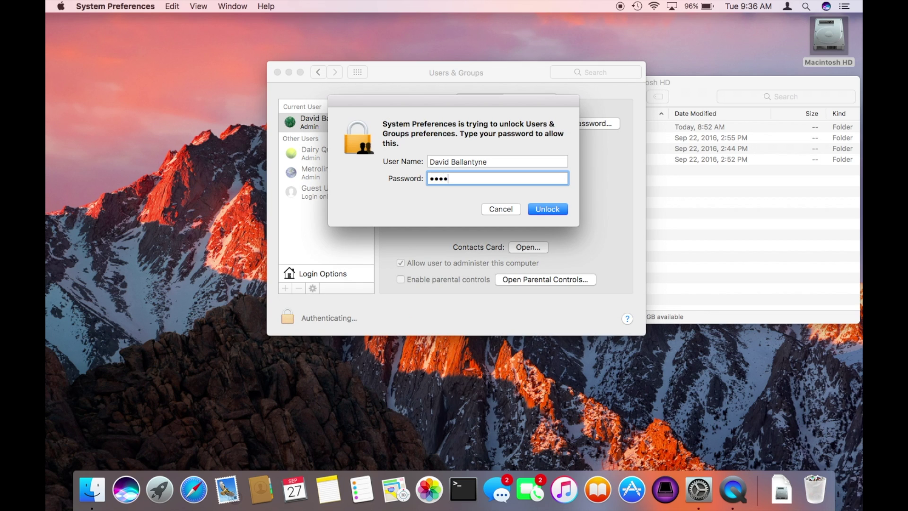
key(Return)
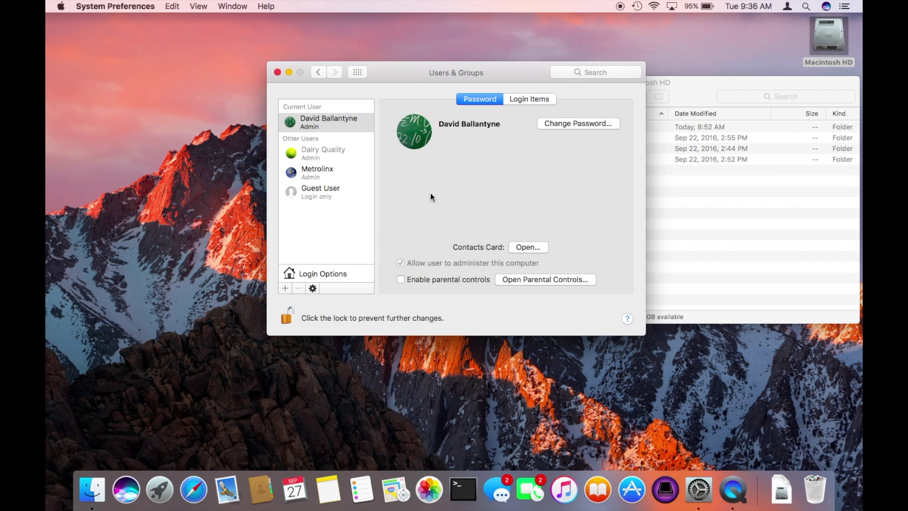
click(315, 273)
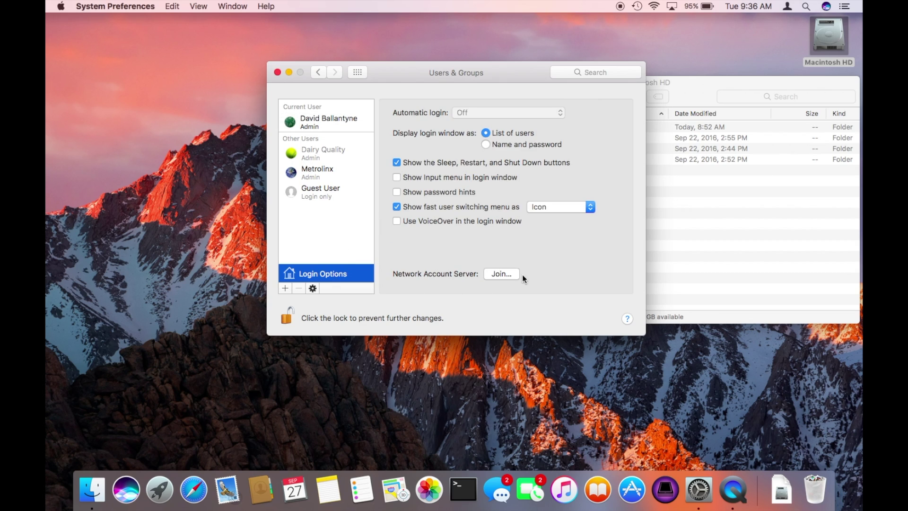
click(499, 275)
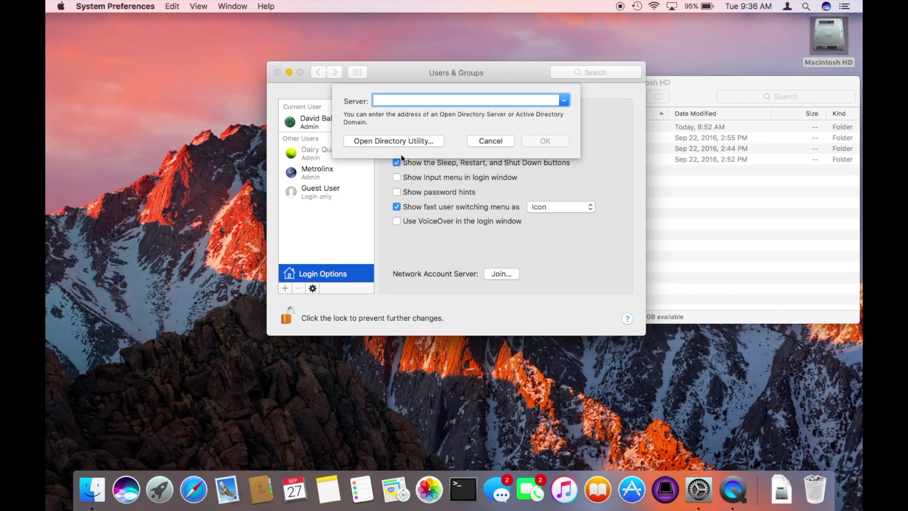
Launch Directory Utility from the network account server sheet.
click(379, 146)
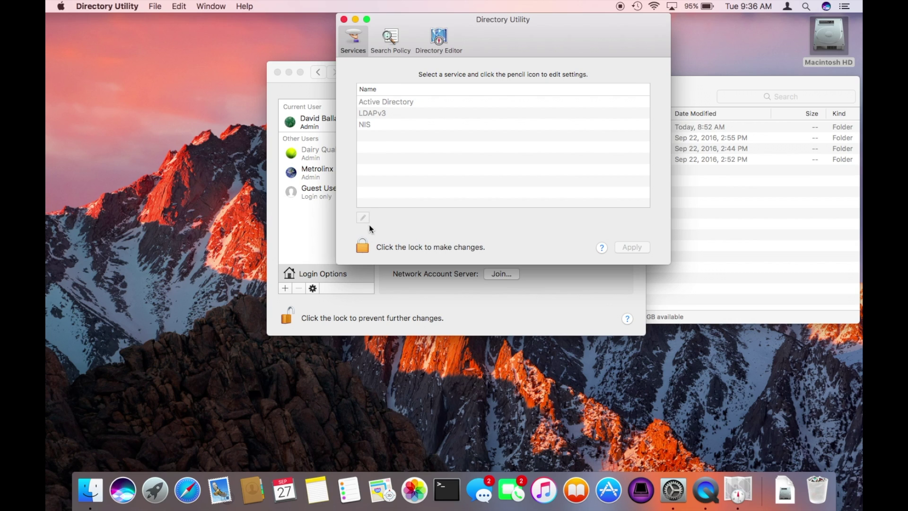
Unlock Directory Utility with the admin password.
click(365, 243)
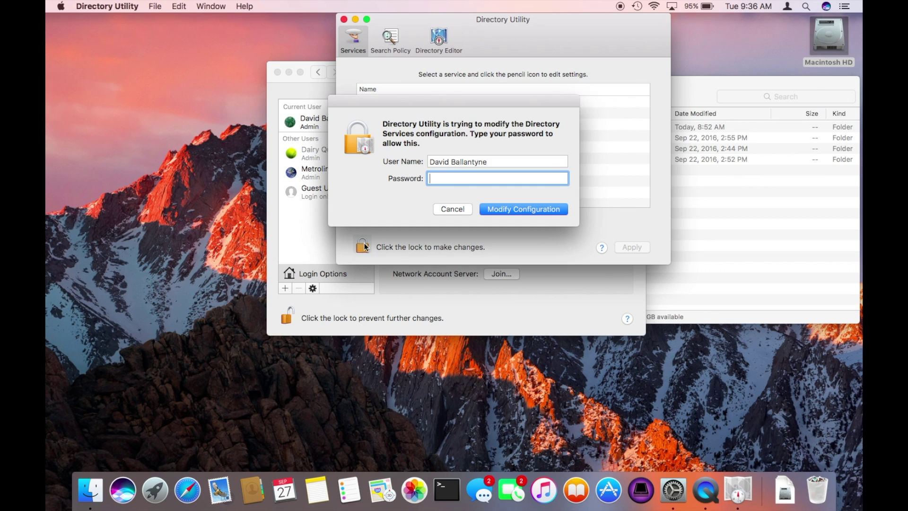
text(•••••••)
key(Return)
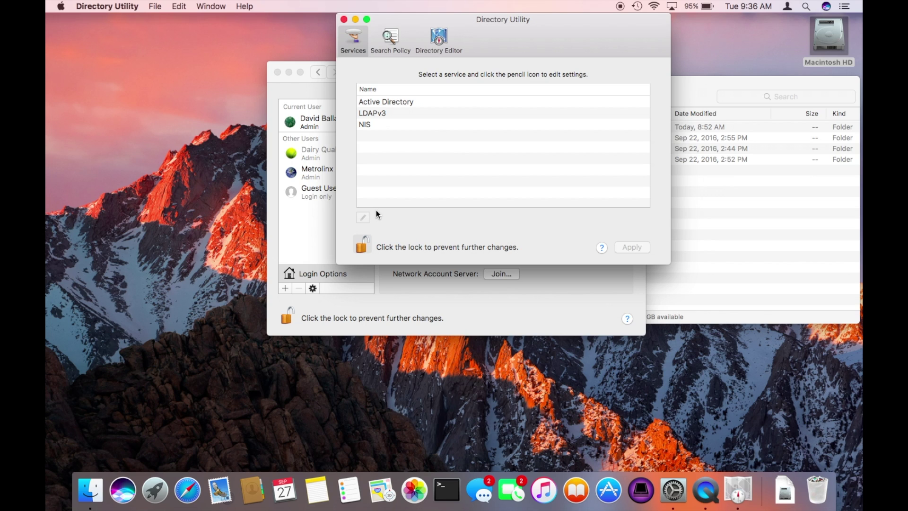
Enable the root user from the Edit menu, entering and verifying a new root password.
click(200, 5)
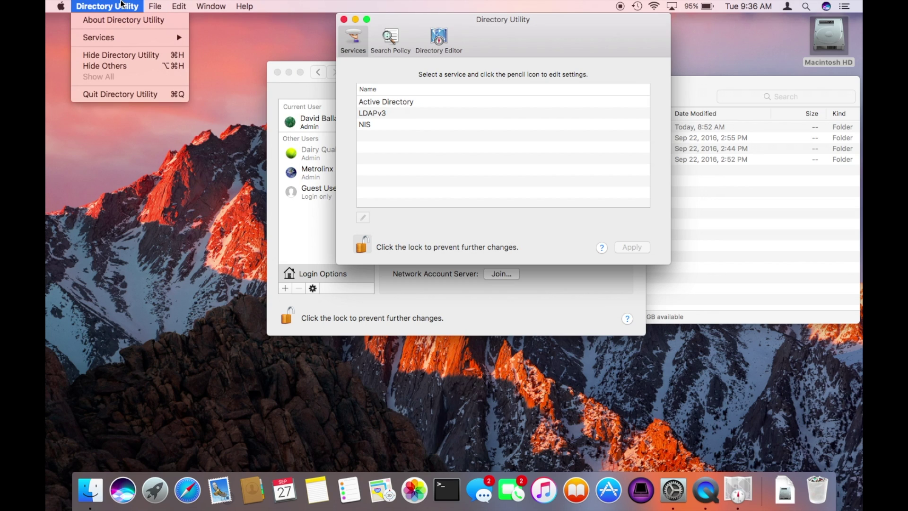
mouse_move(178, 7)
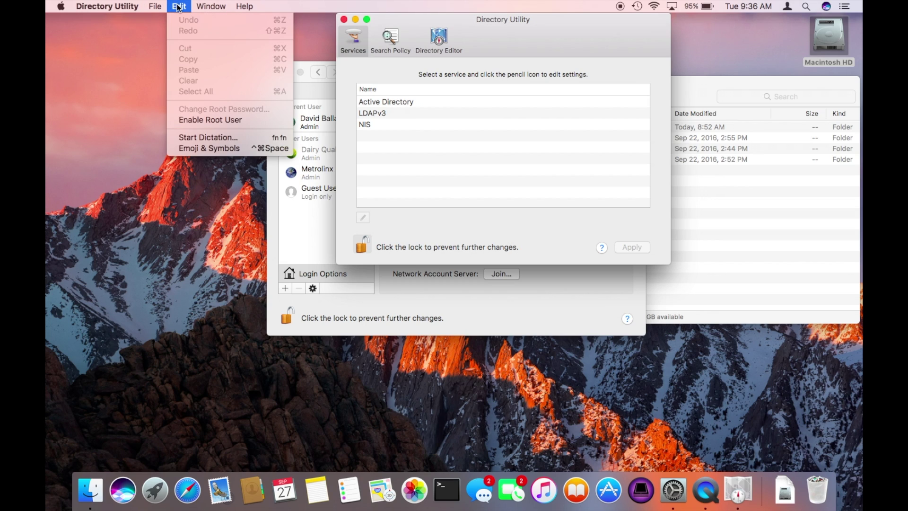
click(208, 119)
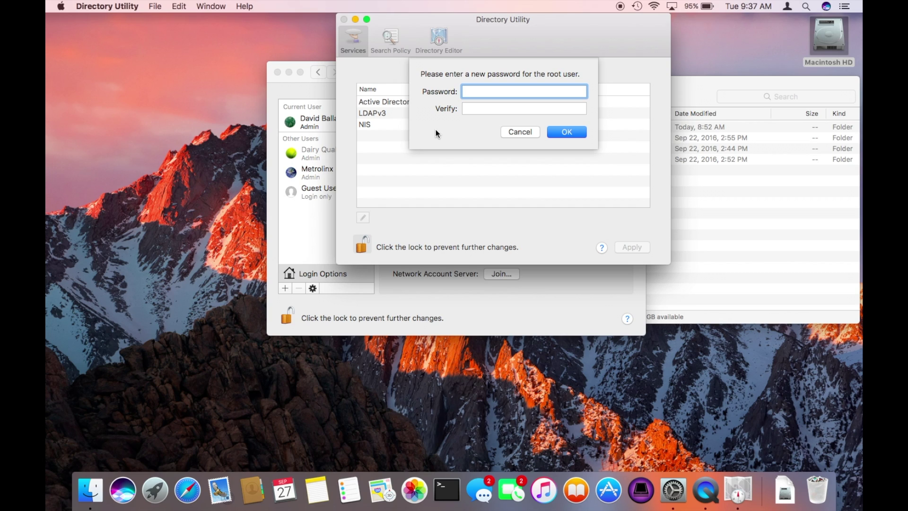
text(••••••)
key(Tab)
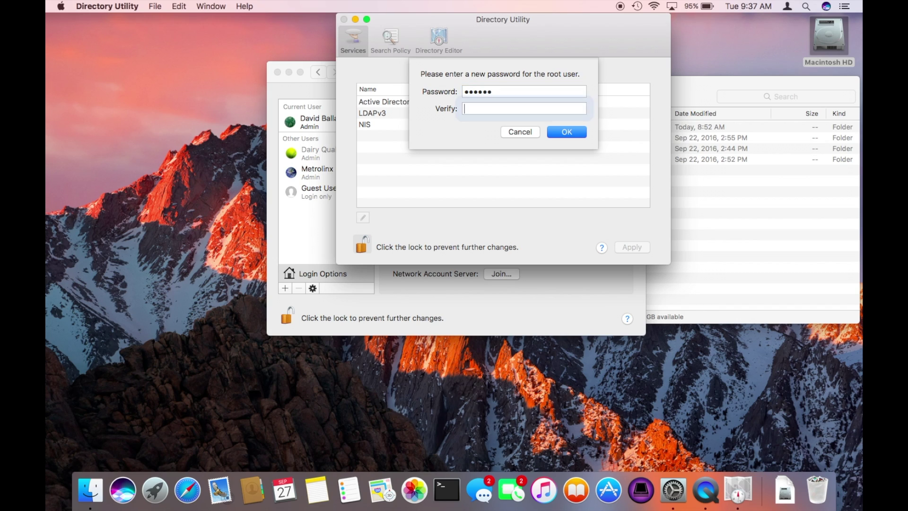
text(••••••)
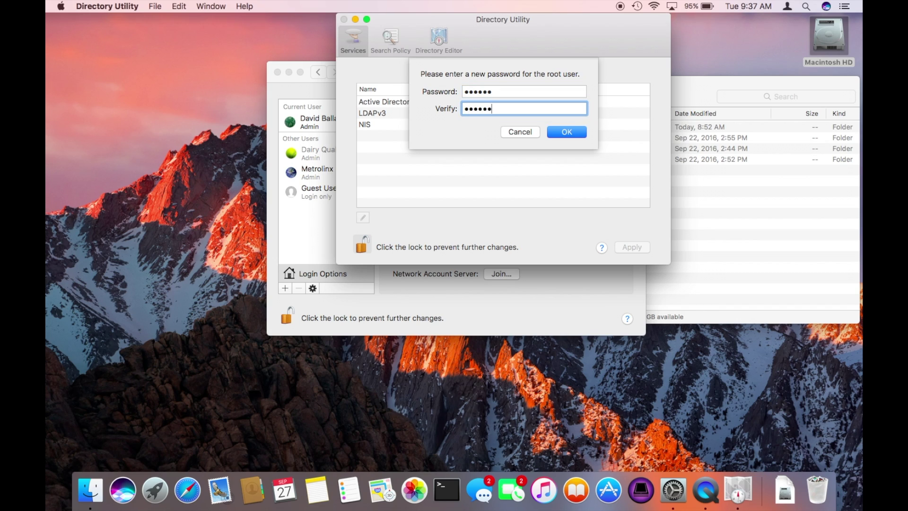
click(569, 131)
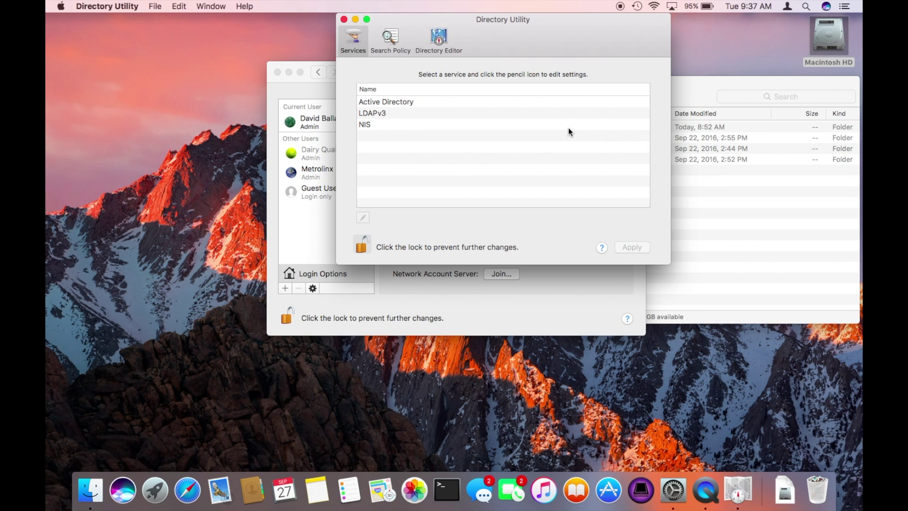
Quit Directory Utility and System Preferences, then open a new Terminal window.
click(125, 6)
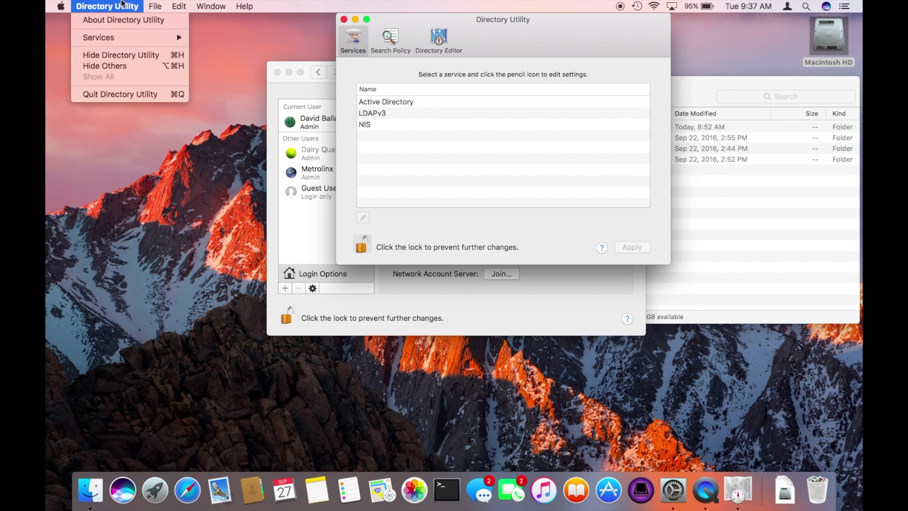
click(124, 95)
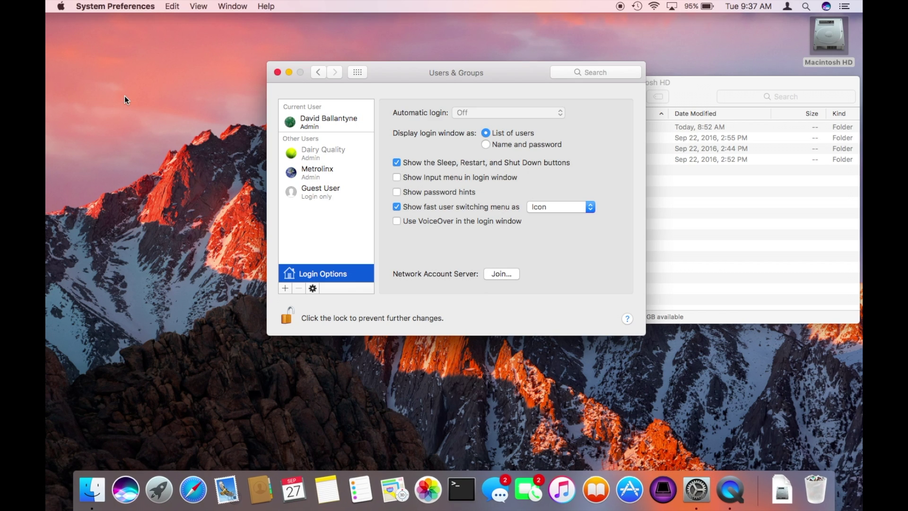
click(118, 3)
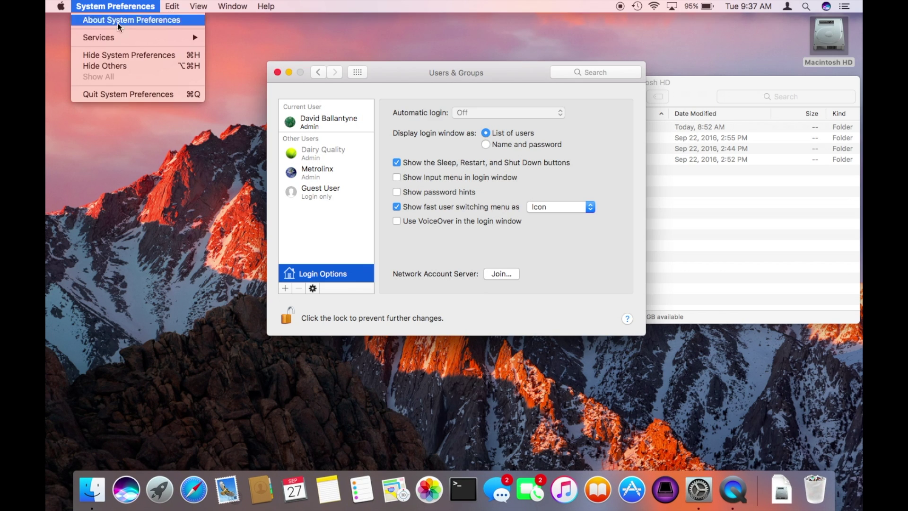
click(121, 98)
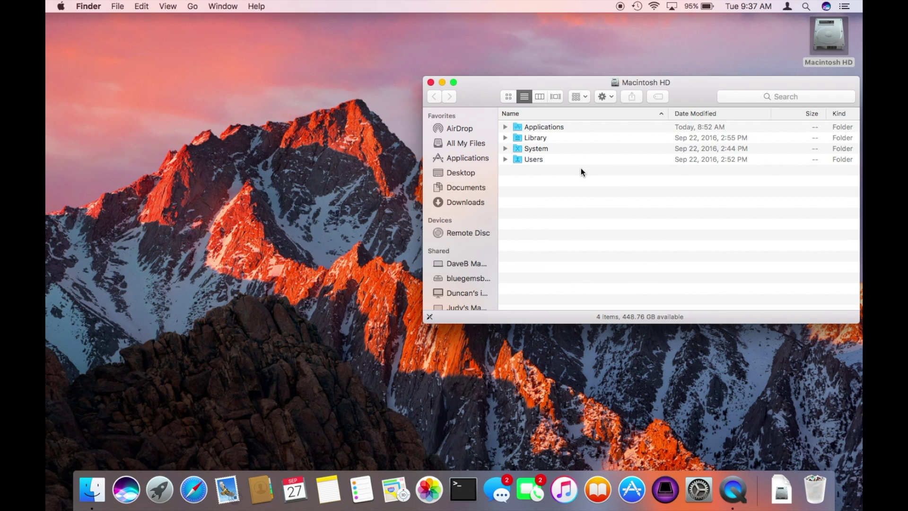
click(461, 489)
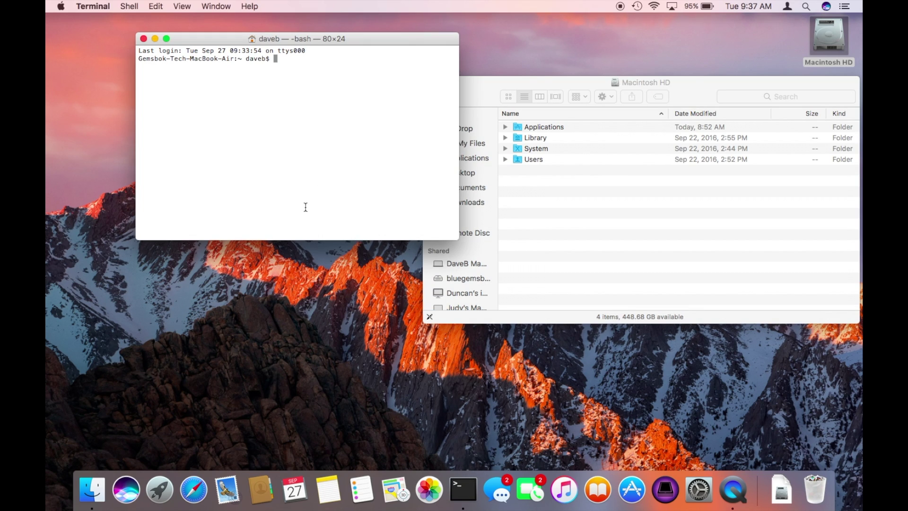
Enlarge Terminal to 44 rows and log in as root with login root and the root password.
drag(305, 240, 305, 398)
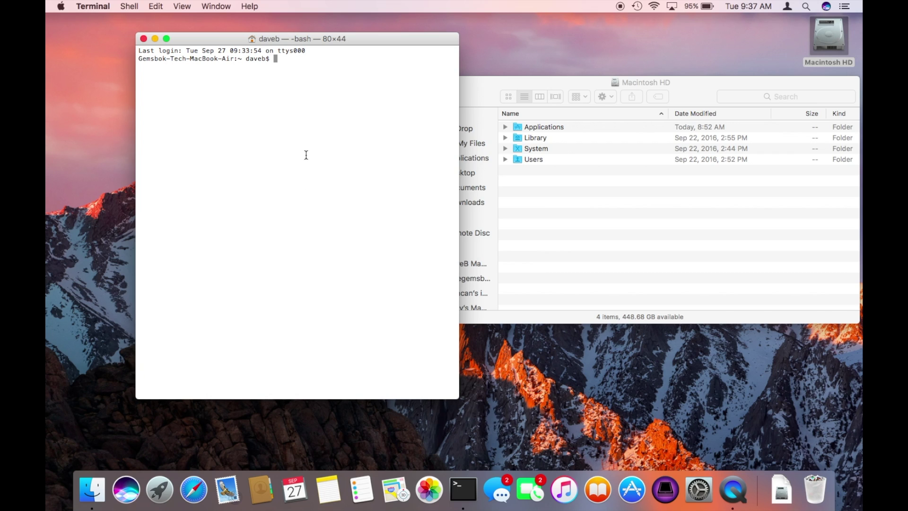
text(login root)
key(Return)
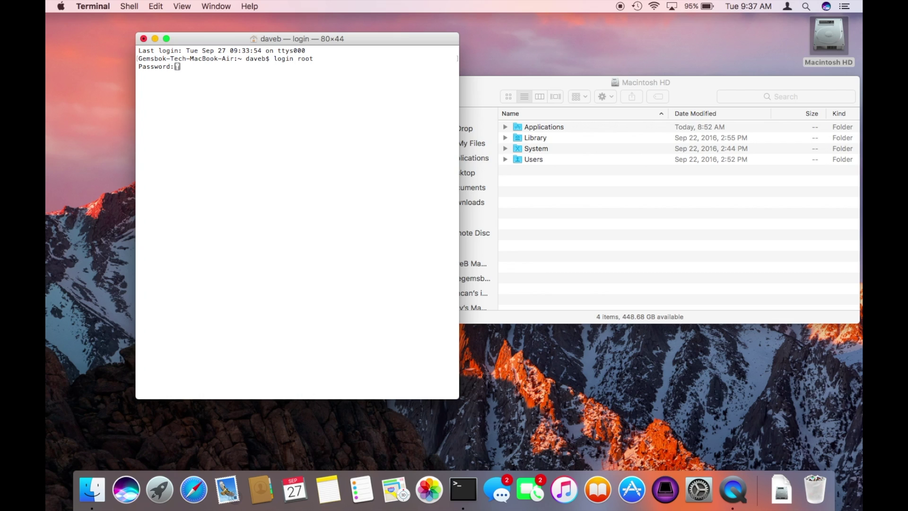
key(Return)
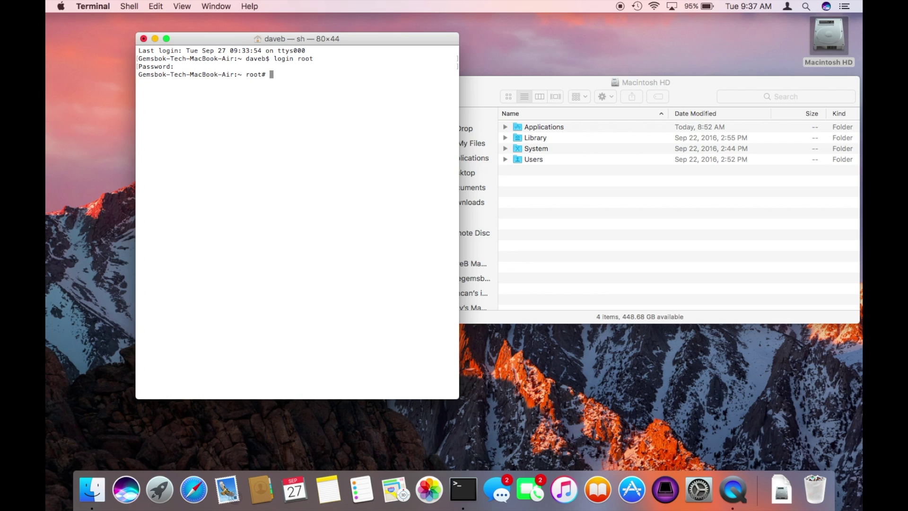
double_click(248, 76)
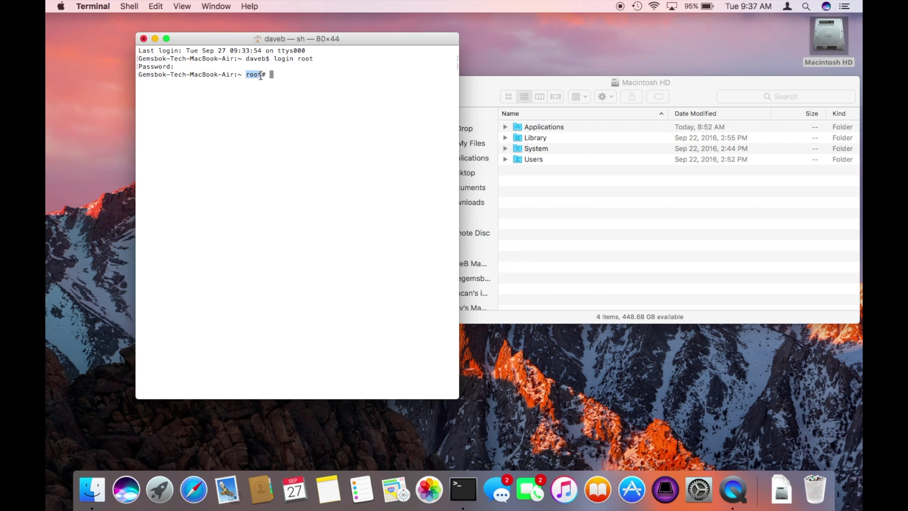
As root, run cd /, list it with ls -la, and create the TEST folder with mkdir TEST.
click(264, 110)
text(cd /)
key(Return)
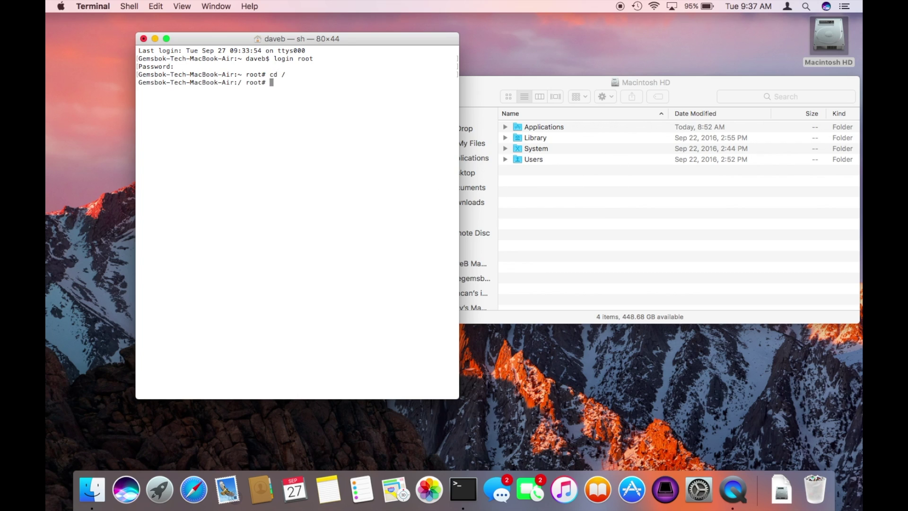
text(ls -la)
key(Return)
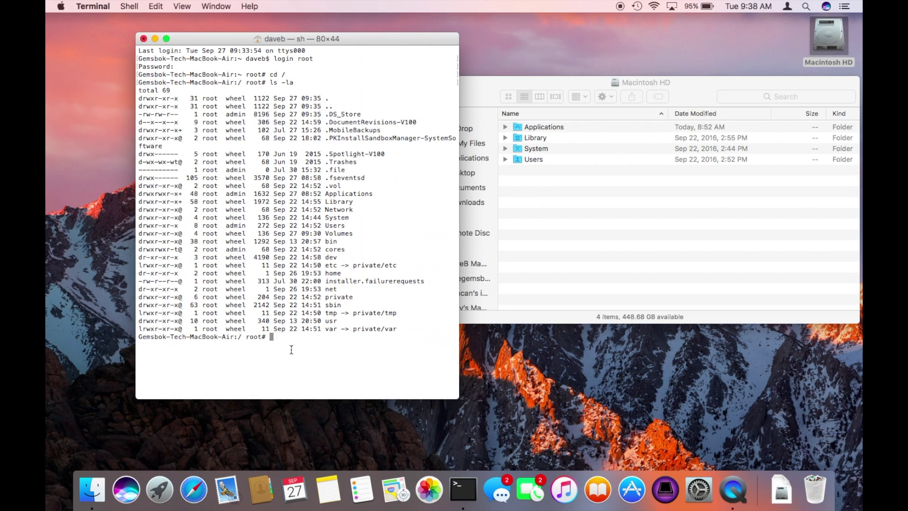
text(mkdir TEST)
key(Return)
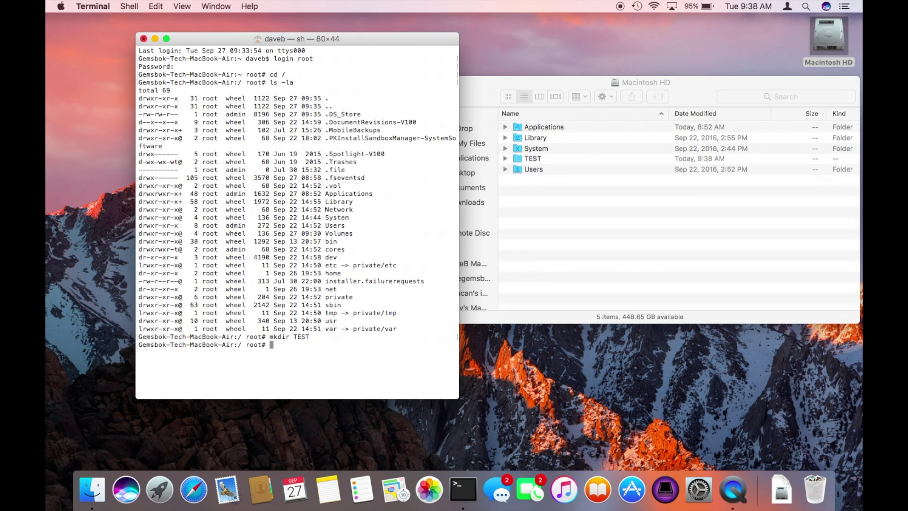